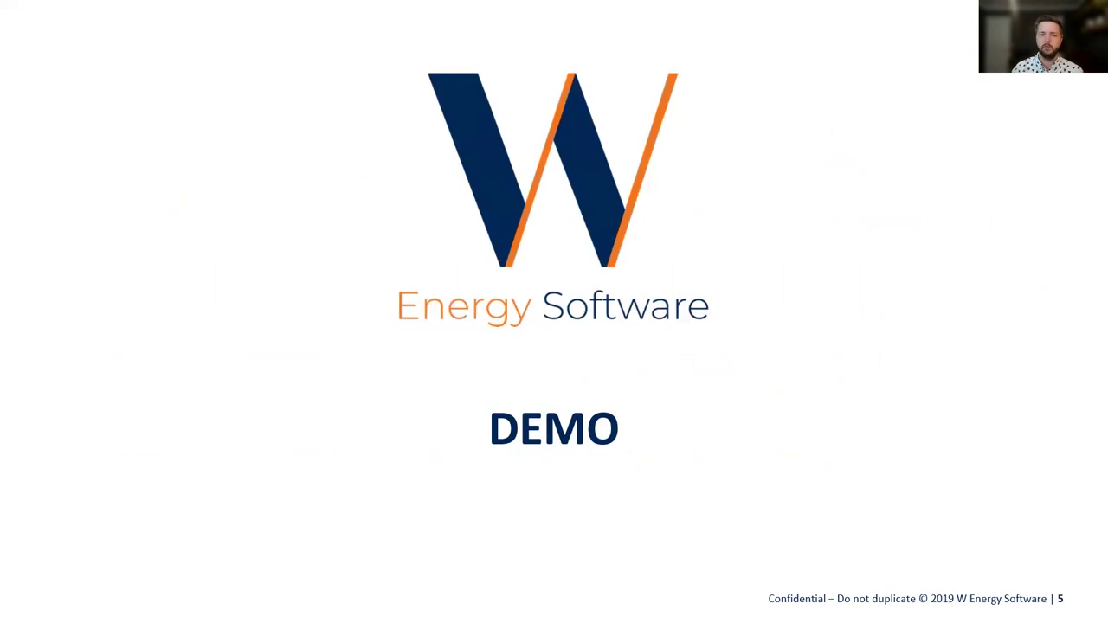
Leave the slideshow and scroll the W Energy Hub page down to the Land apps section.
key("alt+Tab")
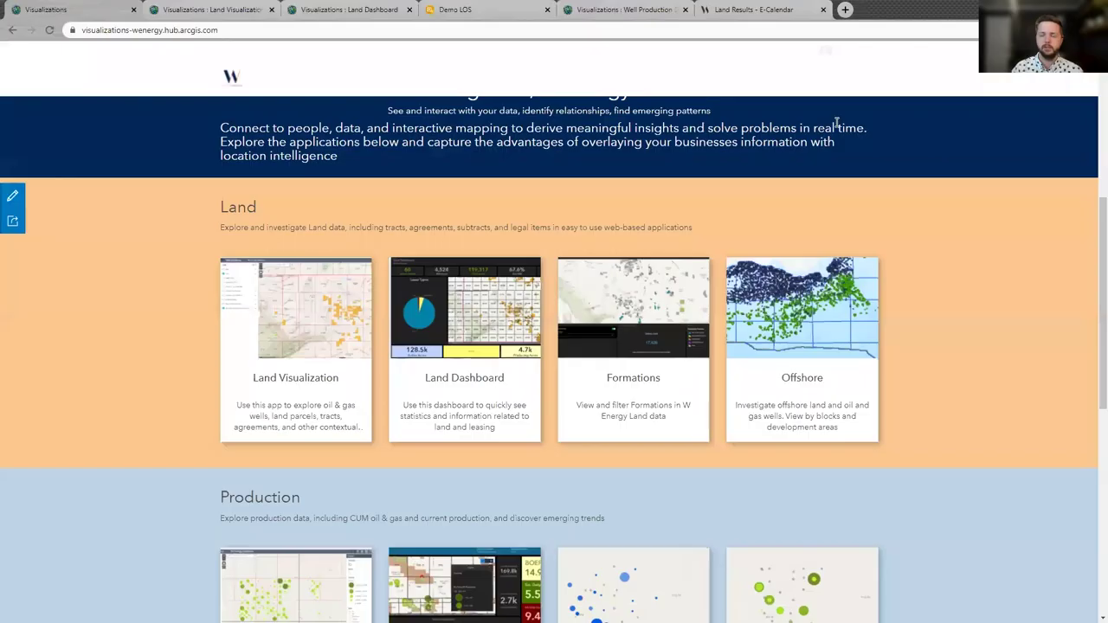
scroll(897, 166, "up", 5)
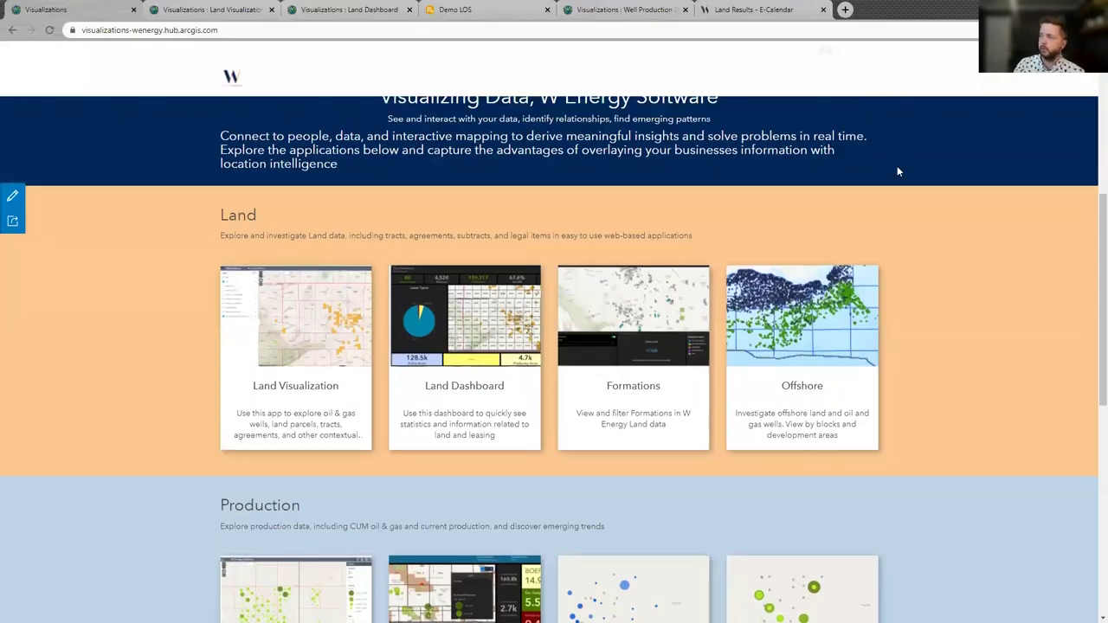
scroll(897, 169, "down", 3)
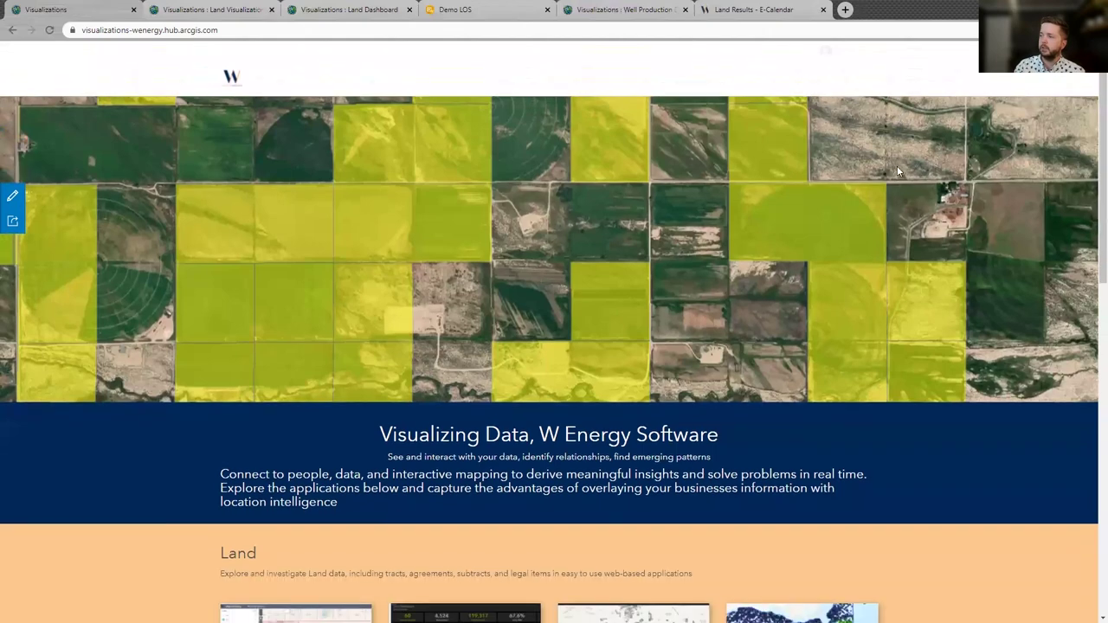
scroll(887, 162, "down", 2)
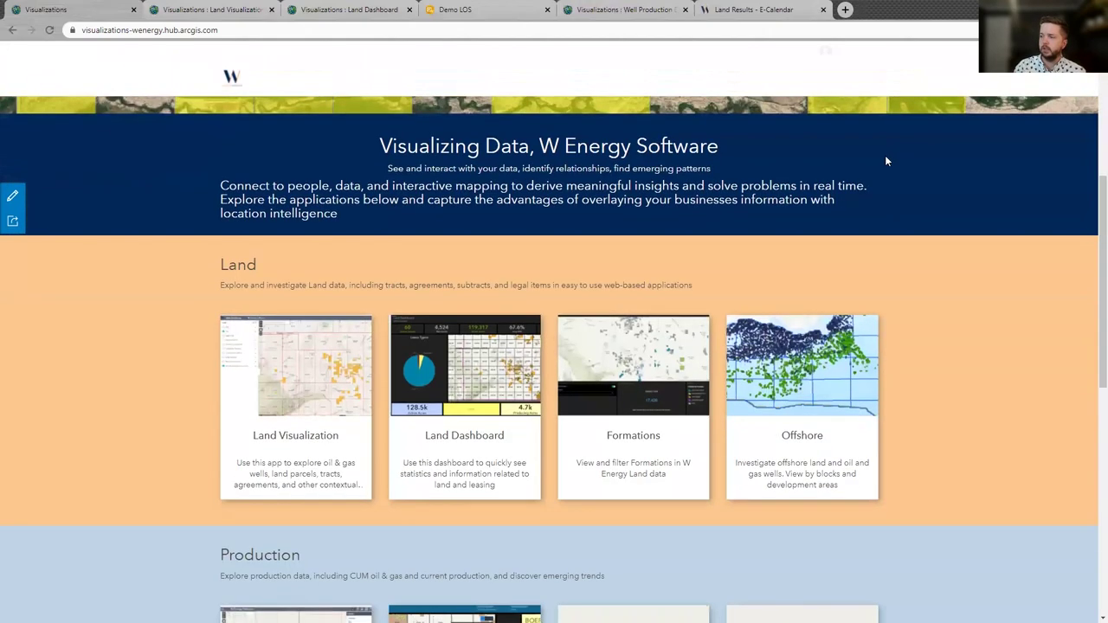
scroll(879, 154, "down", 1)
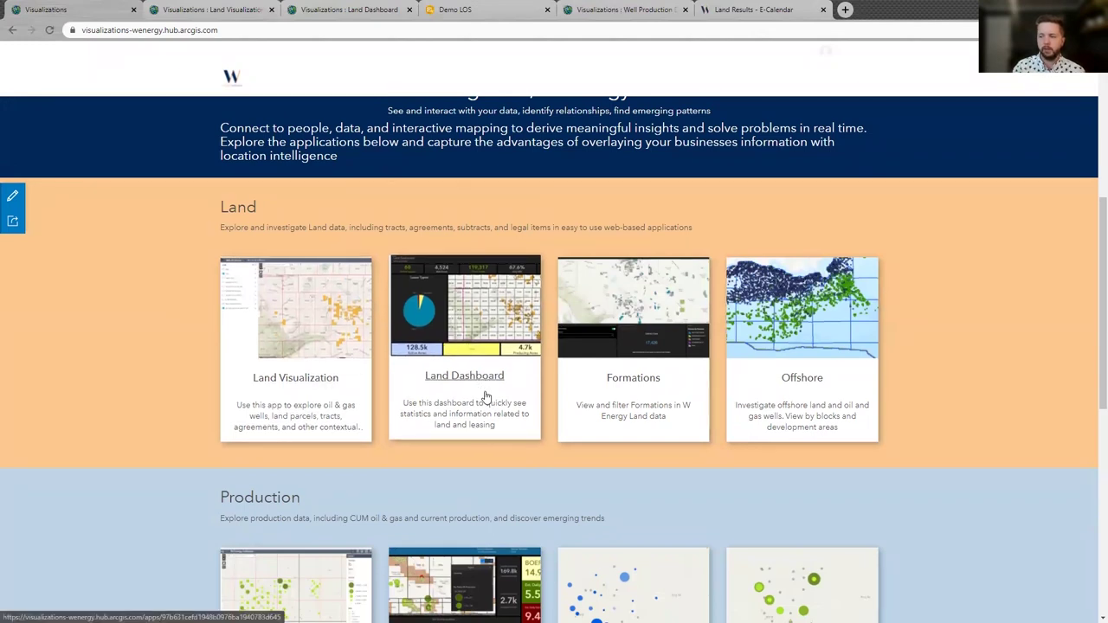
scroll(486, 396, "down", 1)
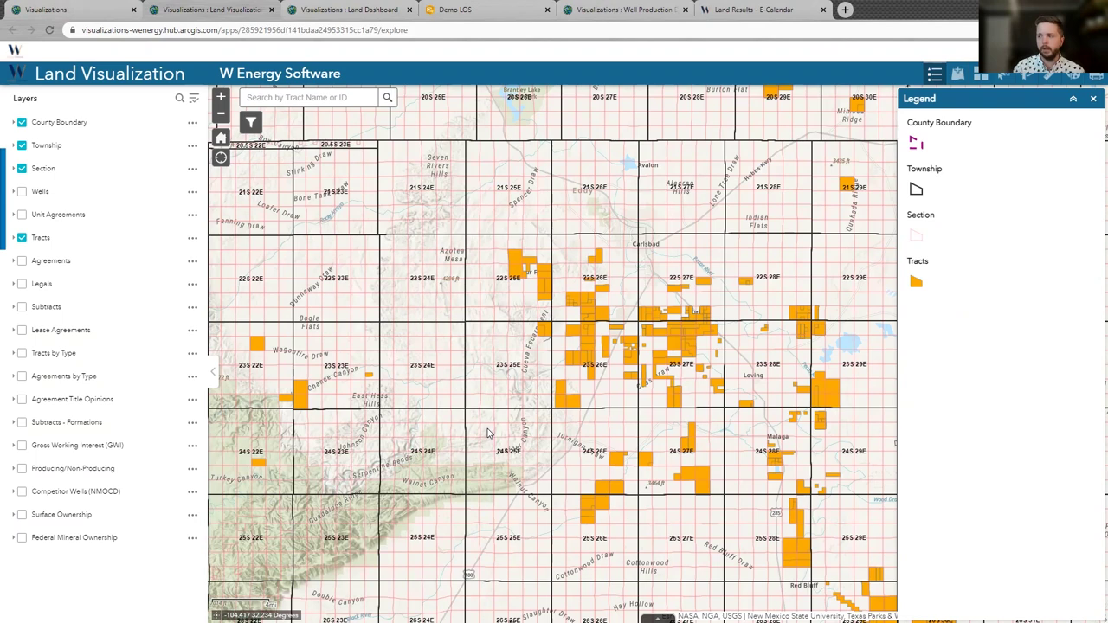
Zoom in near 23S 27E and show the details popup of a tract near Otis.
scroll(703, 344, "up", 2)
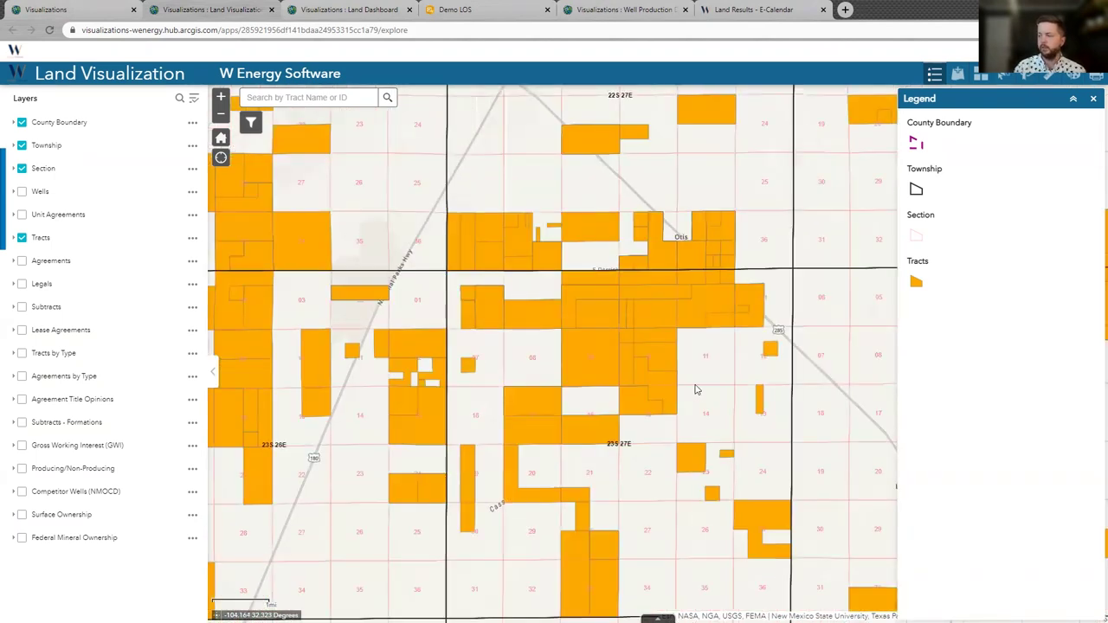
left_click(571, 357)
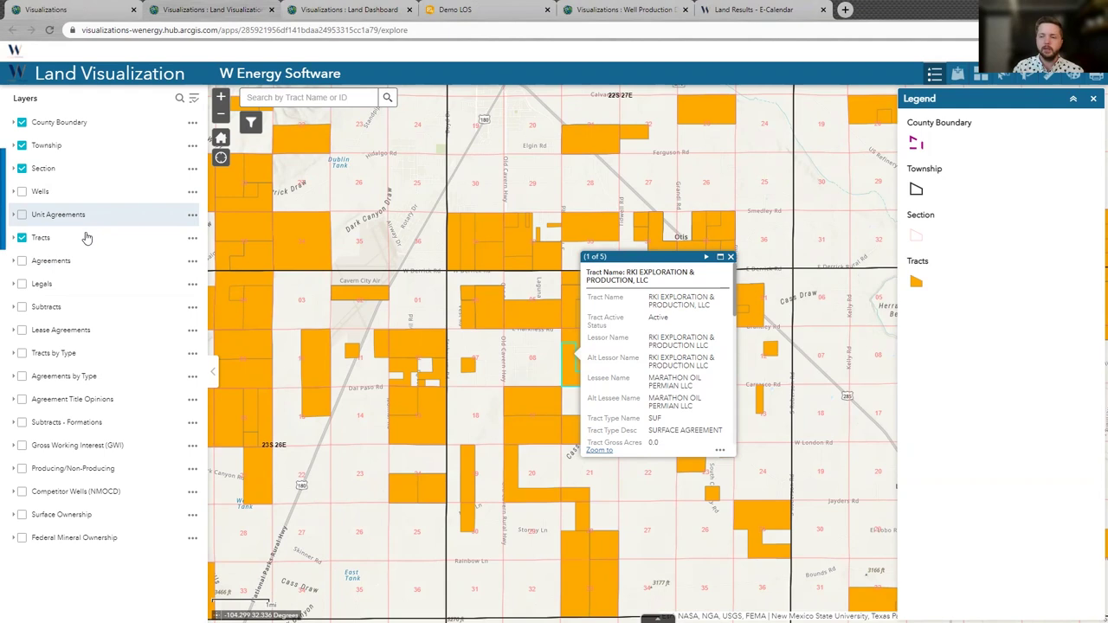
Turn on the Competitor Wells (NMOCD) layer and briefly view the MCCORD ENTERPRISES 23 #001 well details.
left_click(90, 491)
left_click(21, 492)
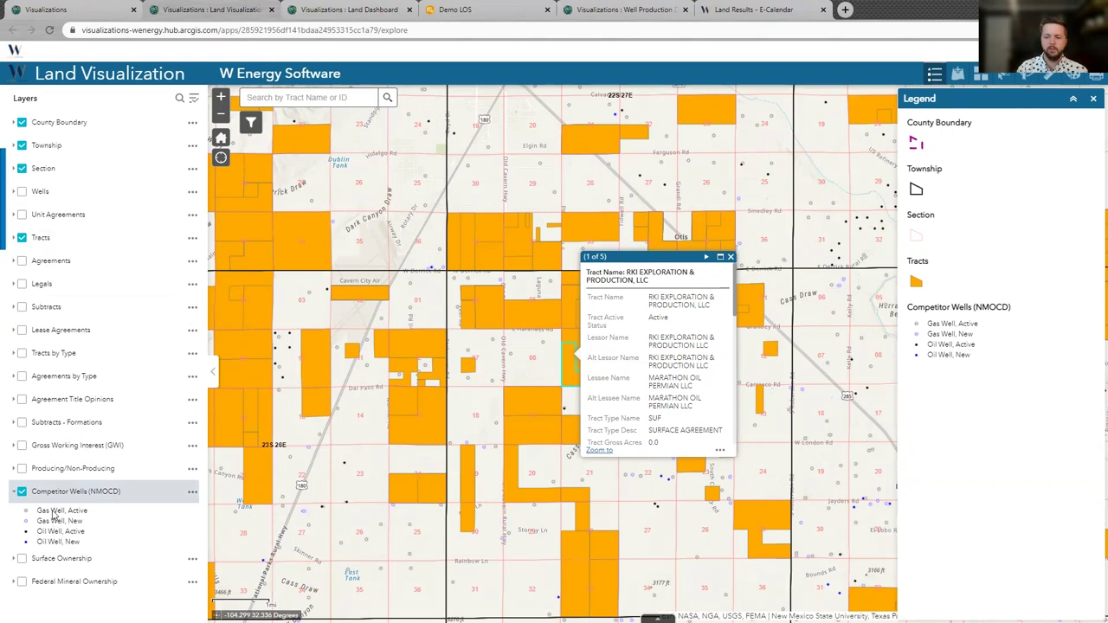
left_click(344, 465)
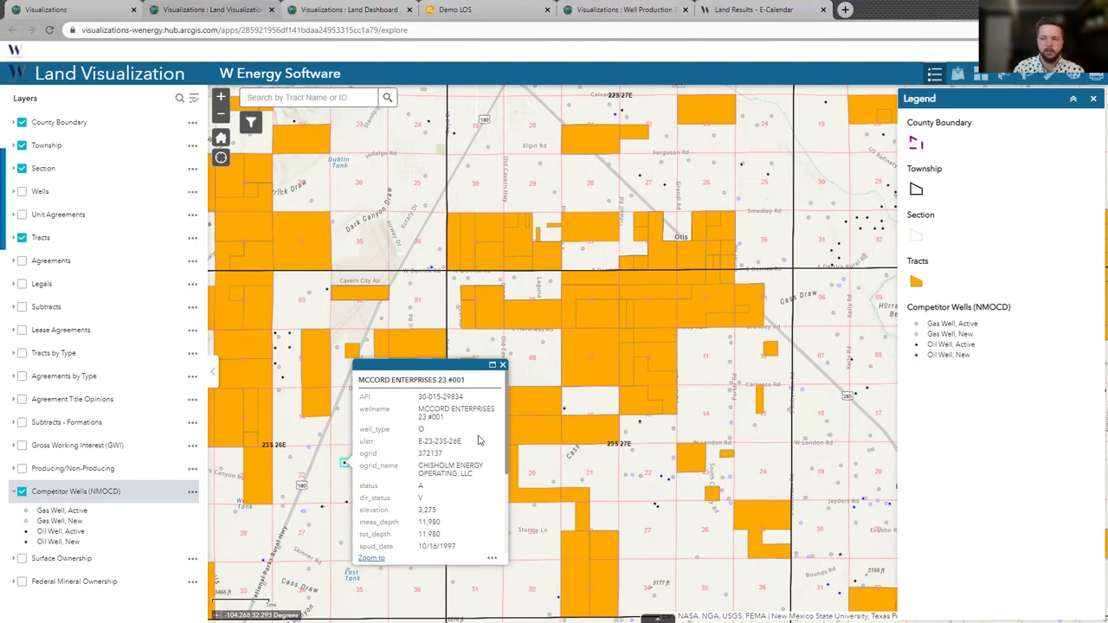
left_click(503, 367)
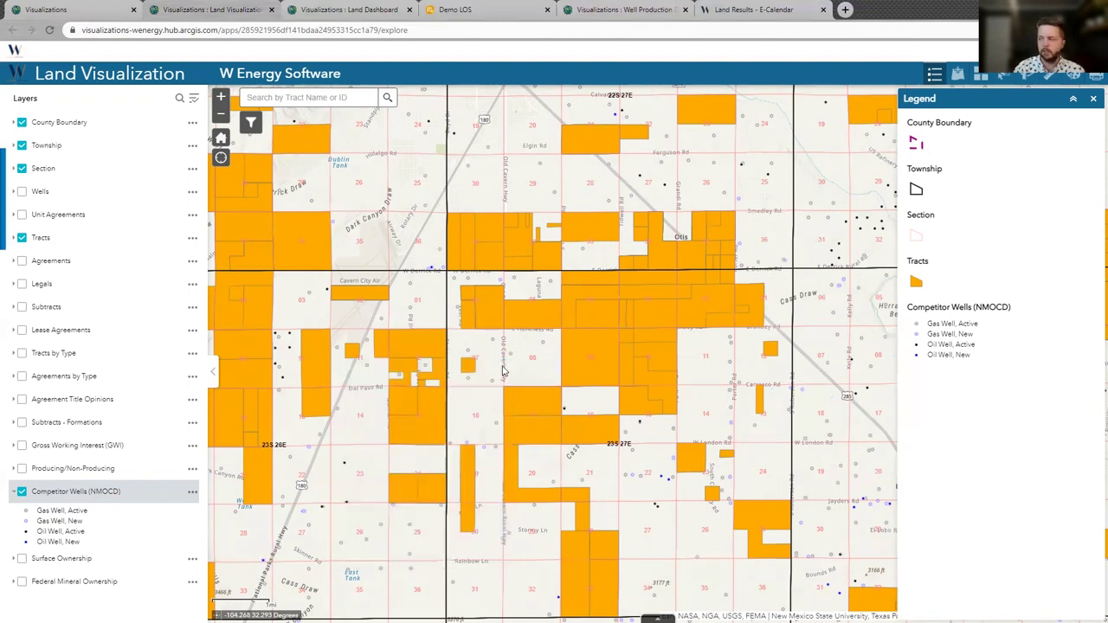
Review the Add Data widget's File options, then switch over to the Land Dashboard.
left_click(958, 76)
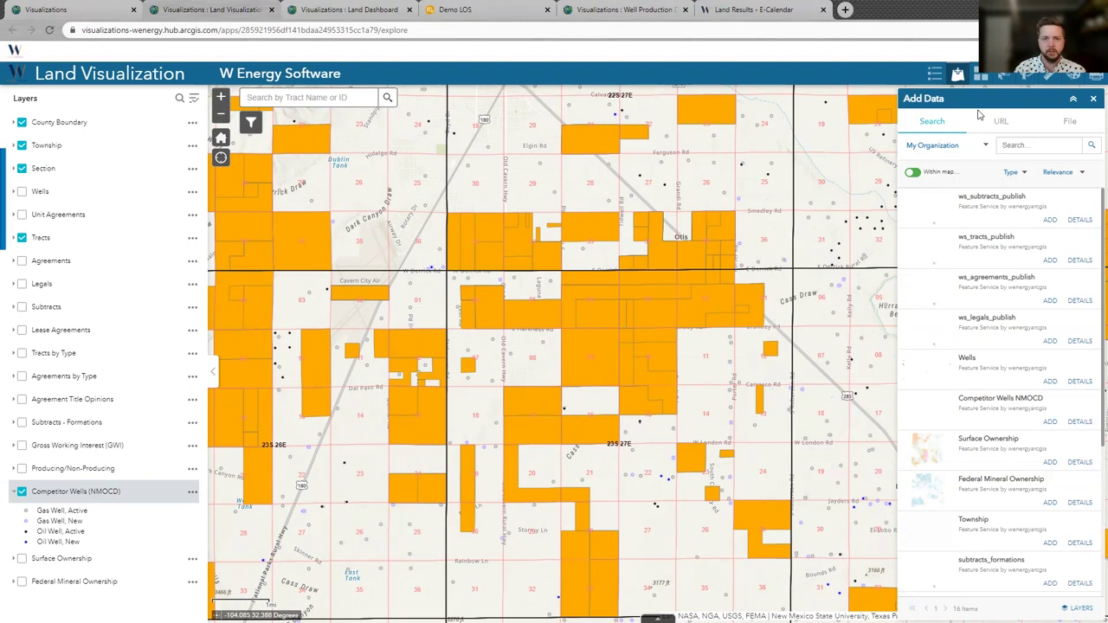
left_click(1066, 123)
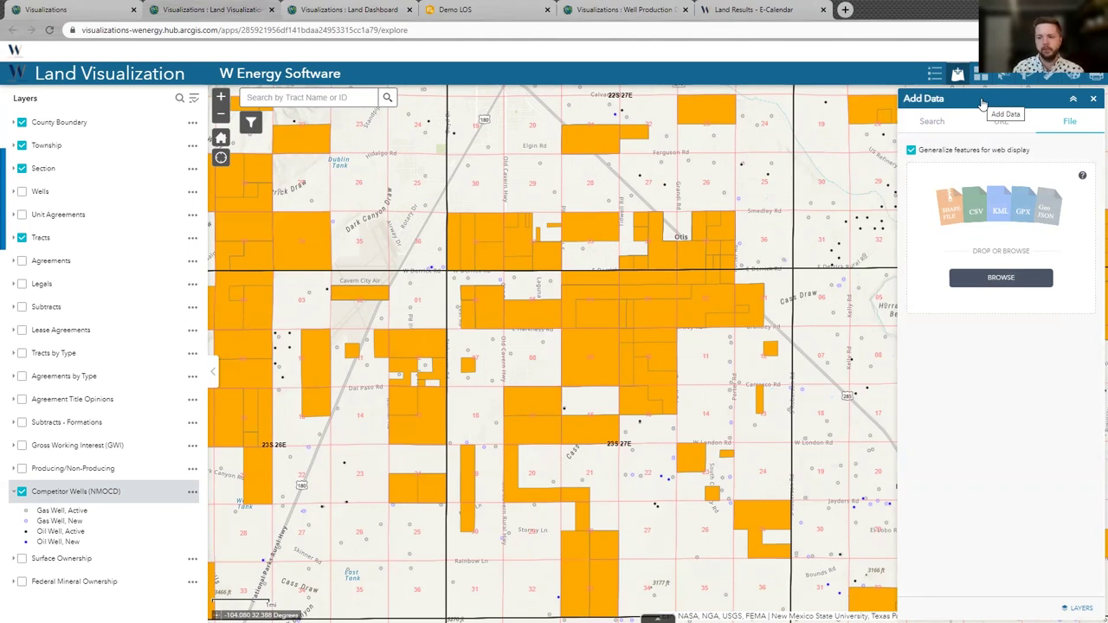
left_click(312, 5)
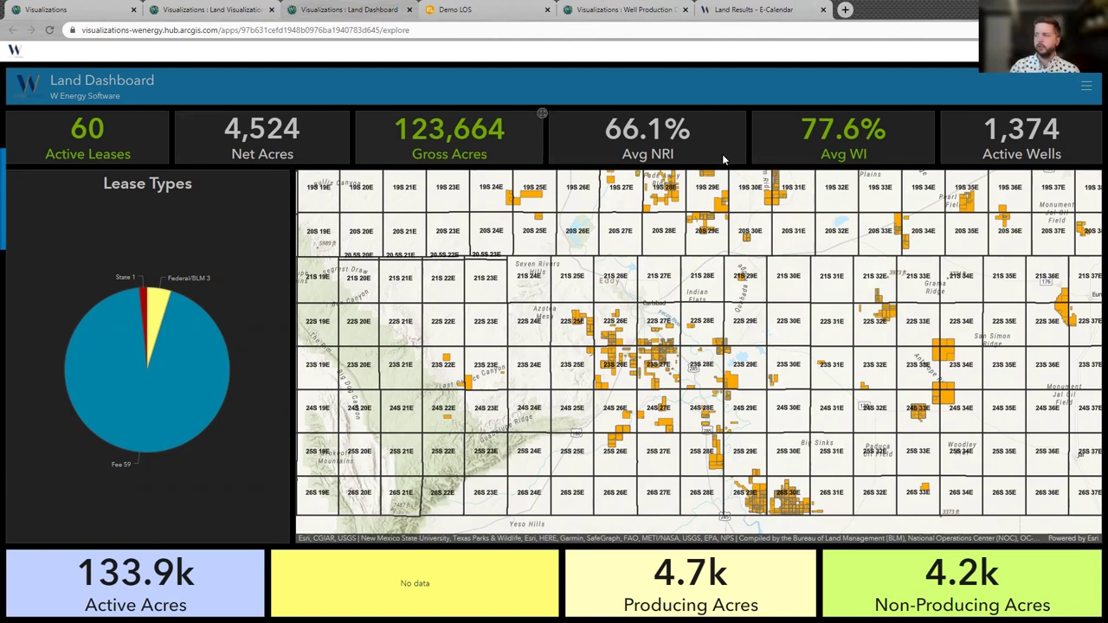
Zoom and pan the Land Dashboard map toward Loving, zoom back out, then switch to the Well Production LOS dashboard.
mouse_move(187, 317)
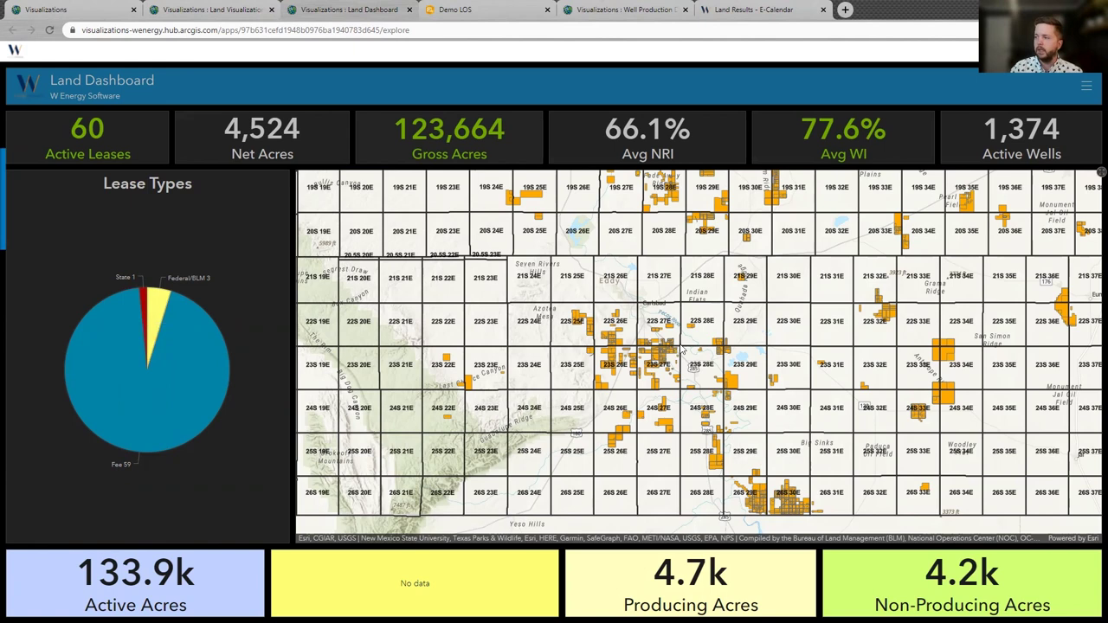
scroll(679, 369, "up", 1)
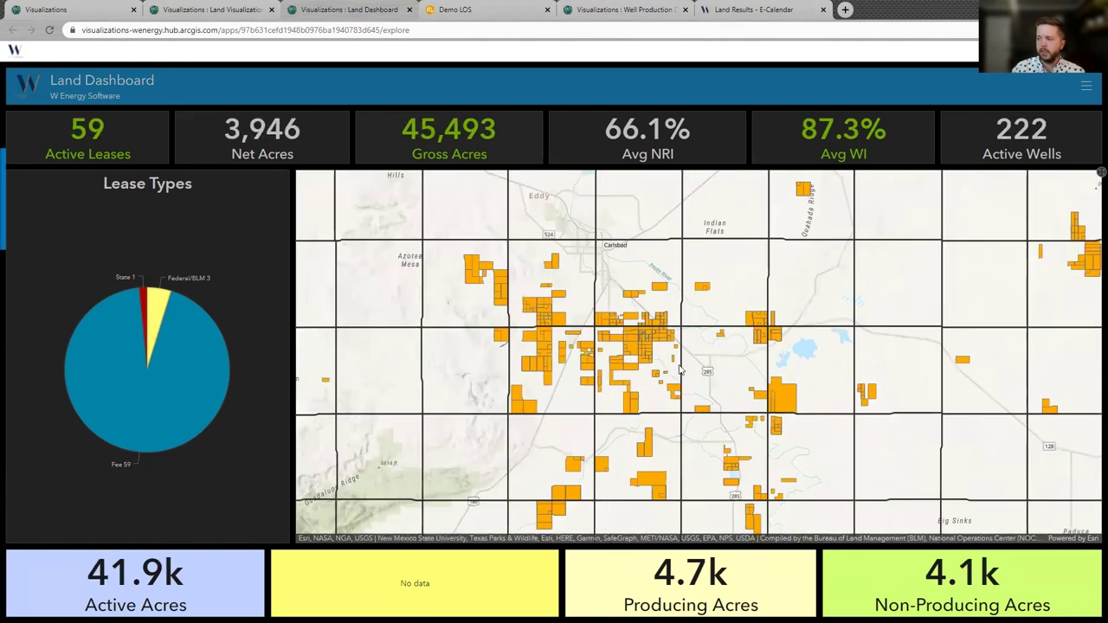
scroll(856, 351, "up", 1)
left_click_drag(856, 352, 395, 426)
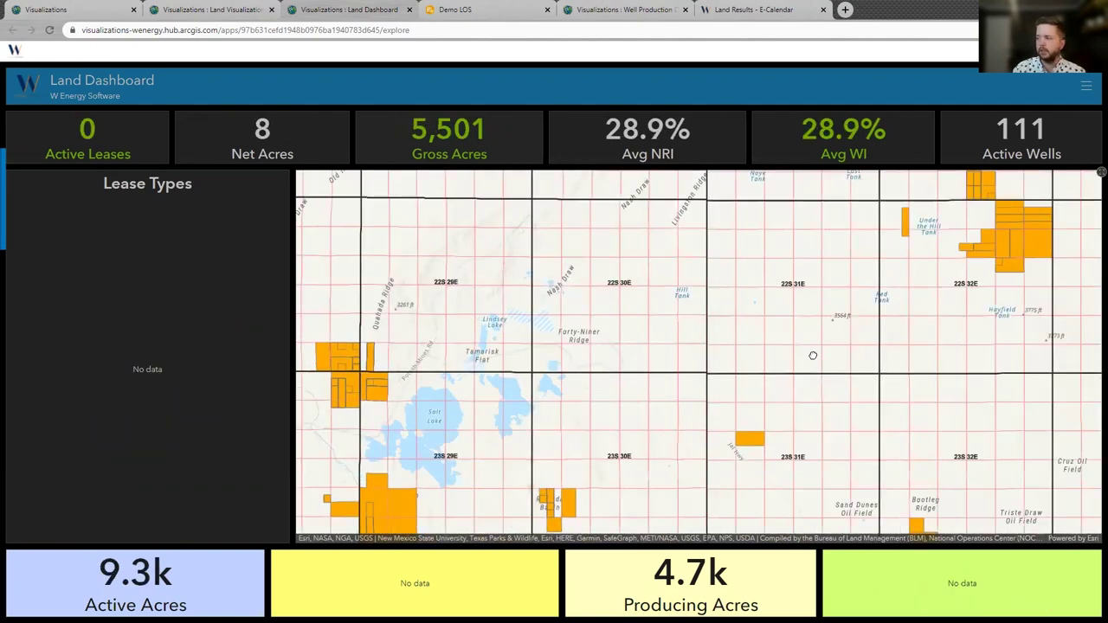
scroll(813, 359, "down", 1)
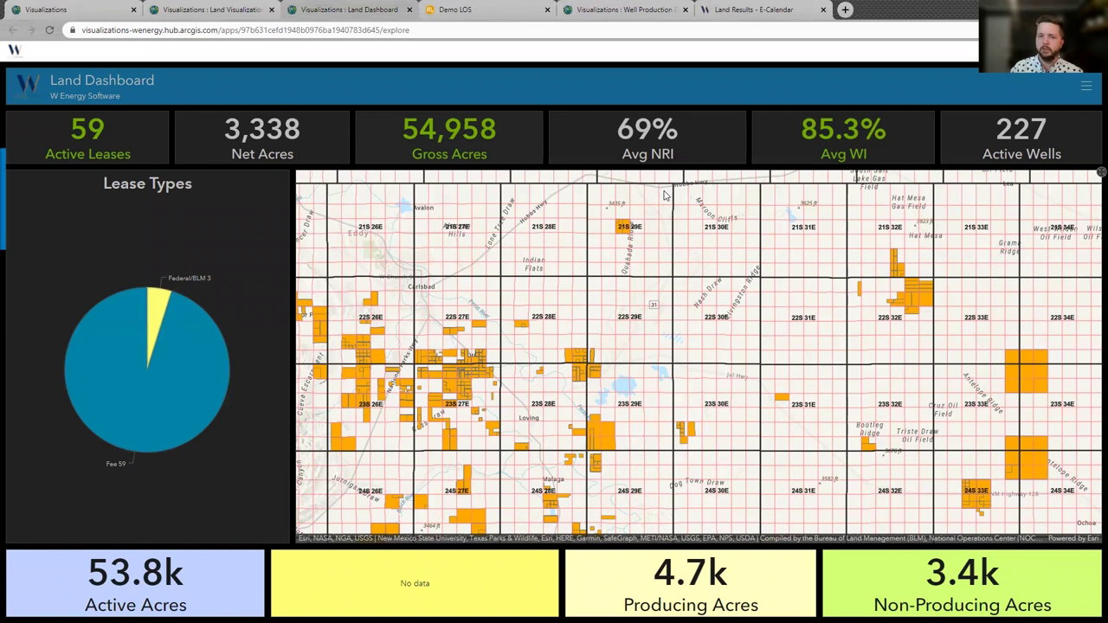
left_click(468, 10)
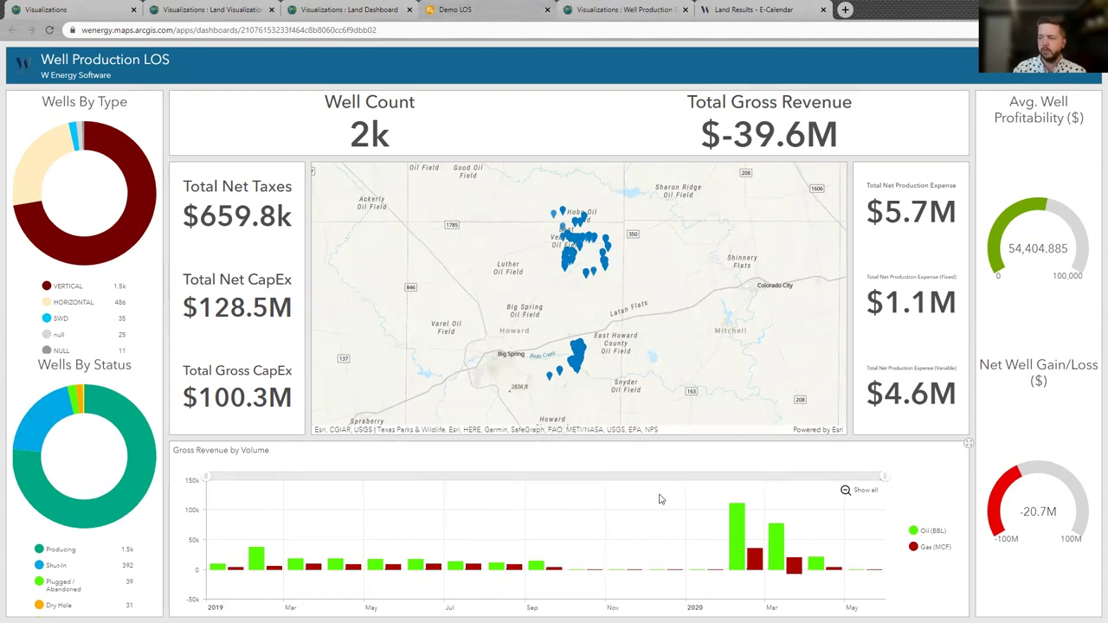
Zoom the LOS map into the northern well cluster for 955 wells, then switch to Well Production.
scroll(609, 242, "up", 2)
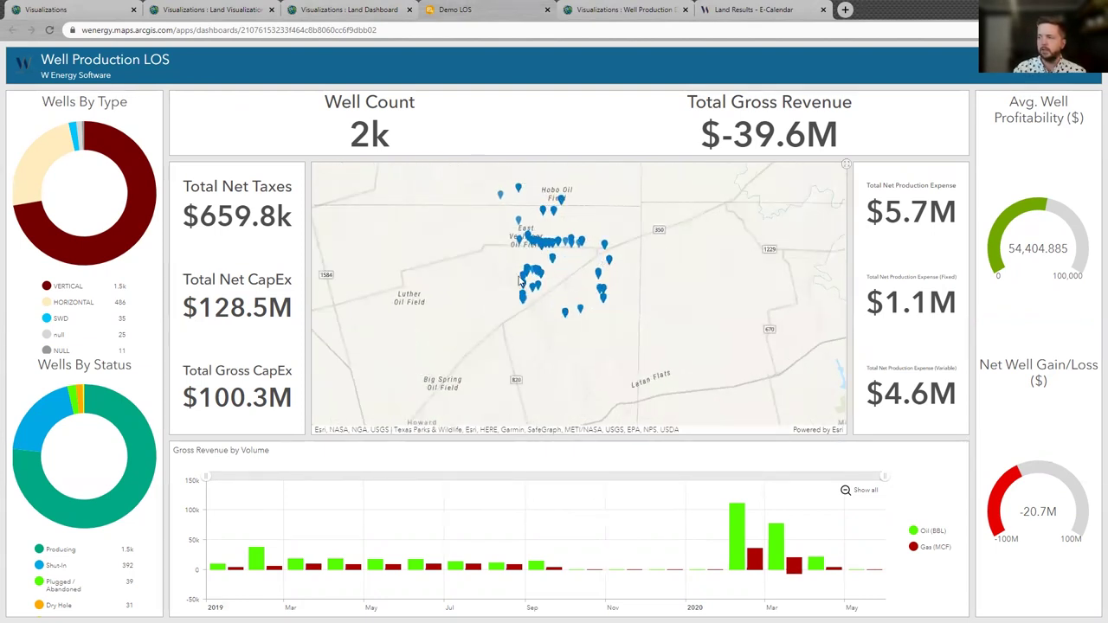
scroll(549, 279, "up", 2)
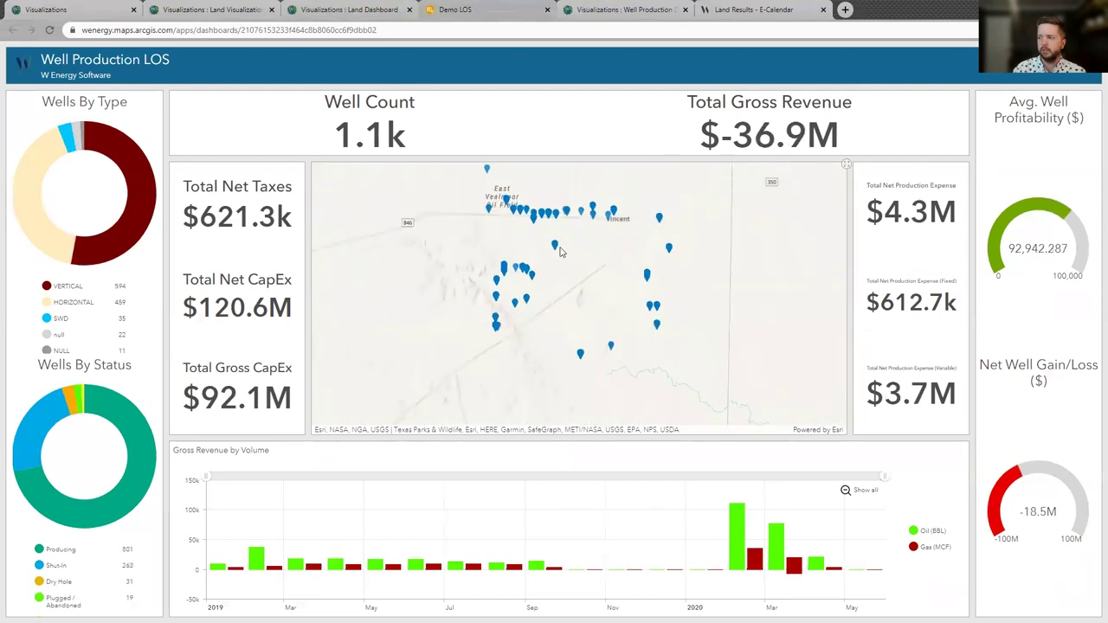
scroll(568, 235, "up", 2)
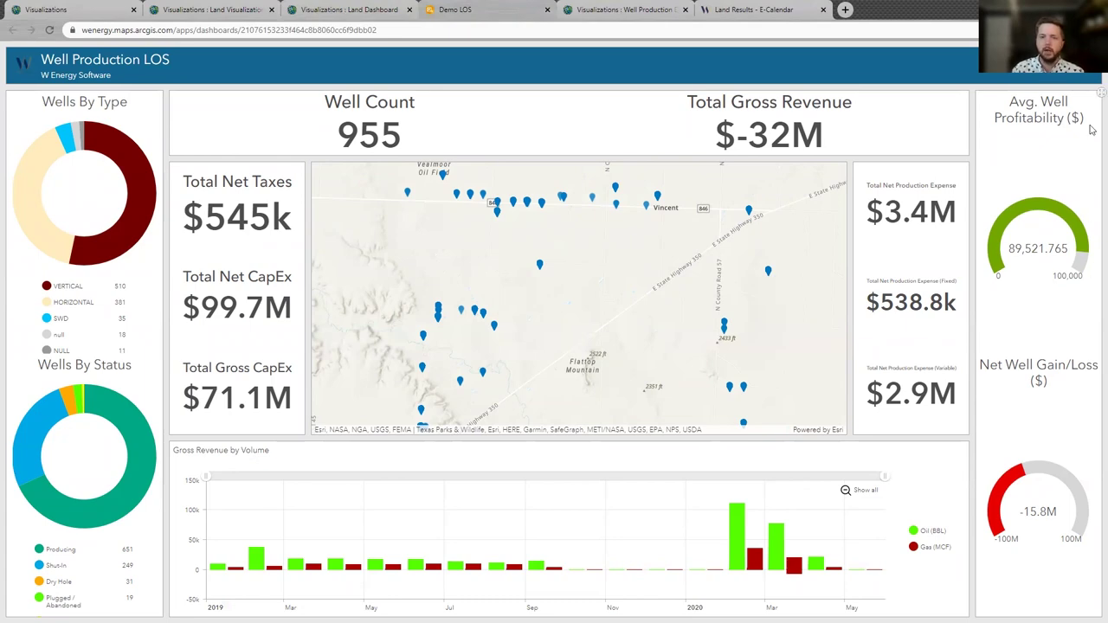
left_click(654, 16)
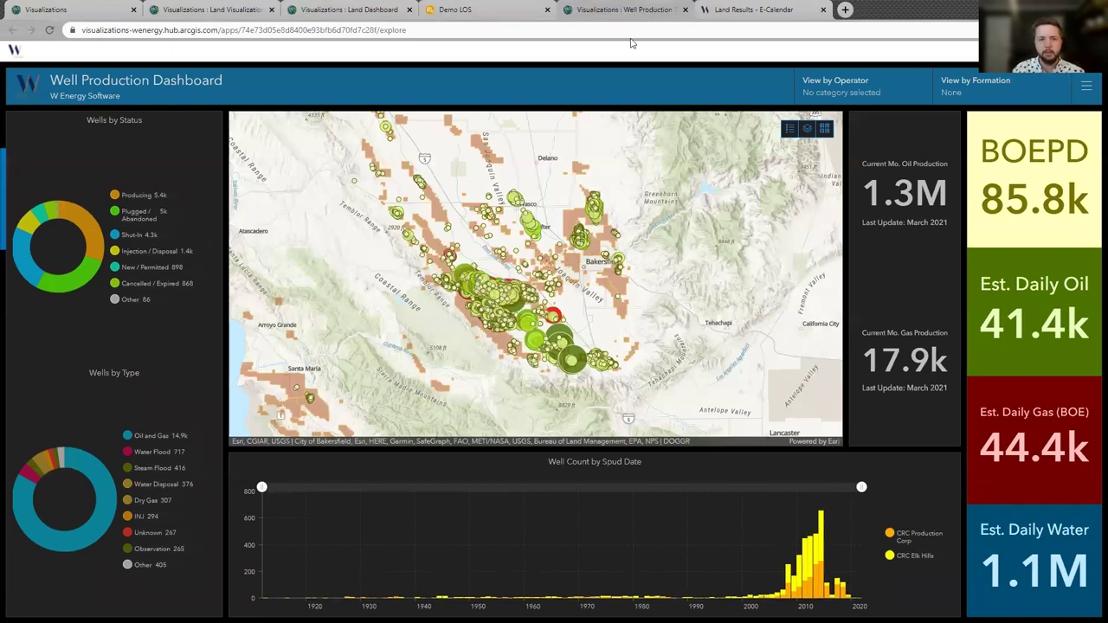
Zoom into the Bakersfield wells, check the Airport 21-32G well, and pan to T30S and Tupman.
scroll(514, 274, "up", 2)
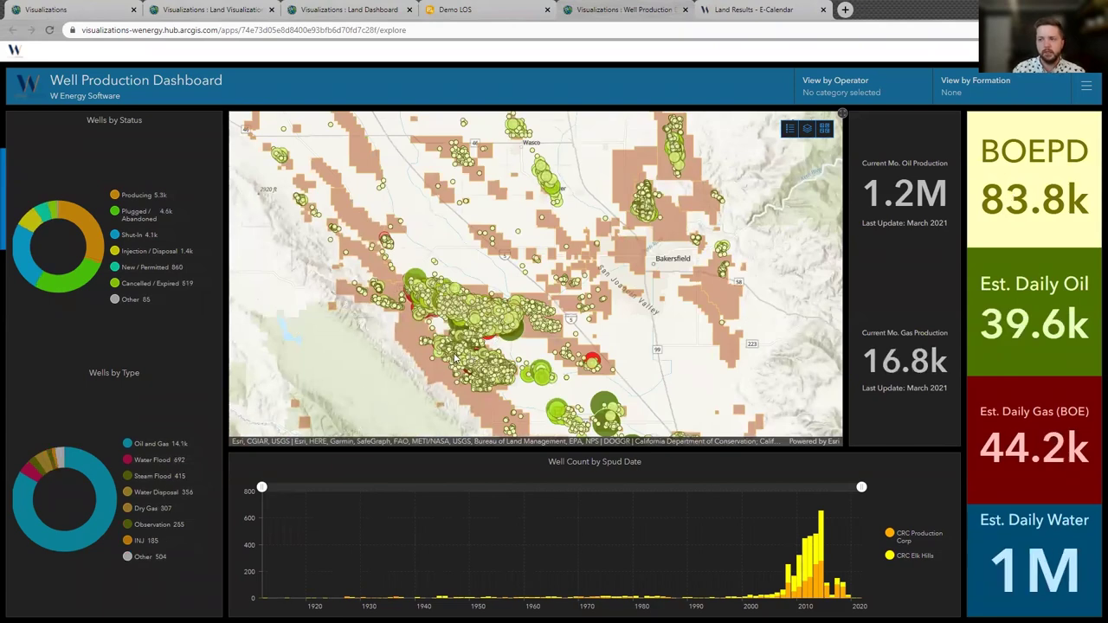
scroll(449, 373, "up", 4)
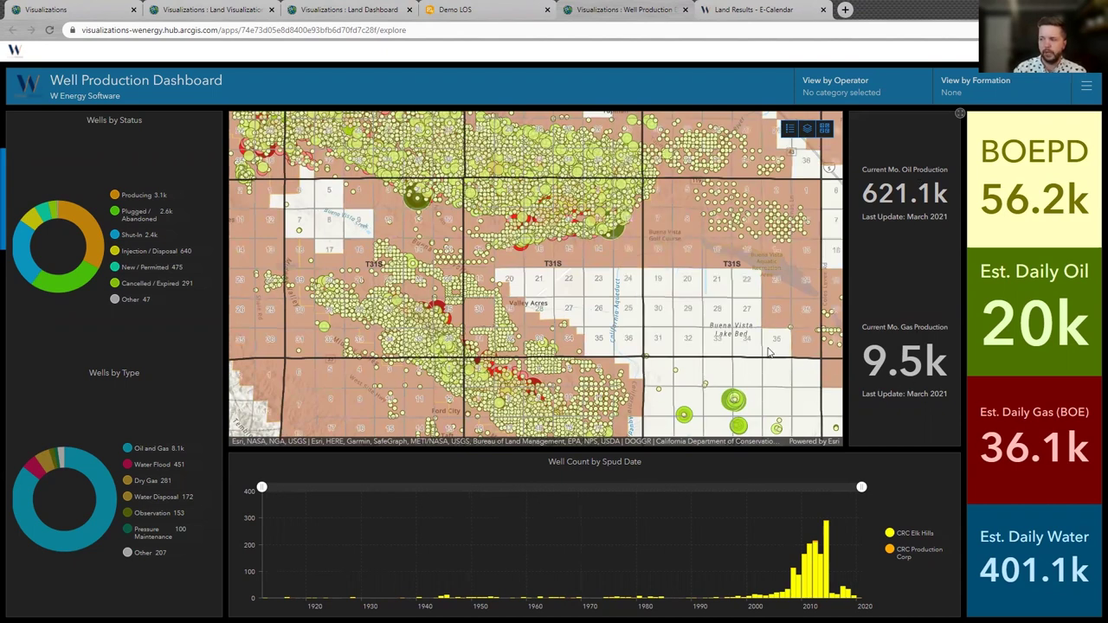
left_click(496, 330)
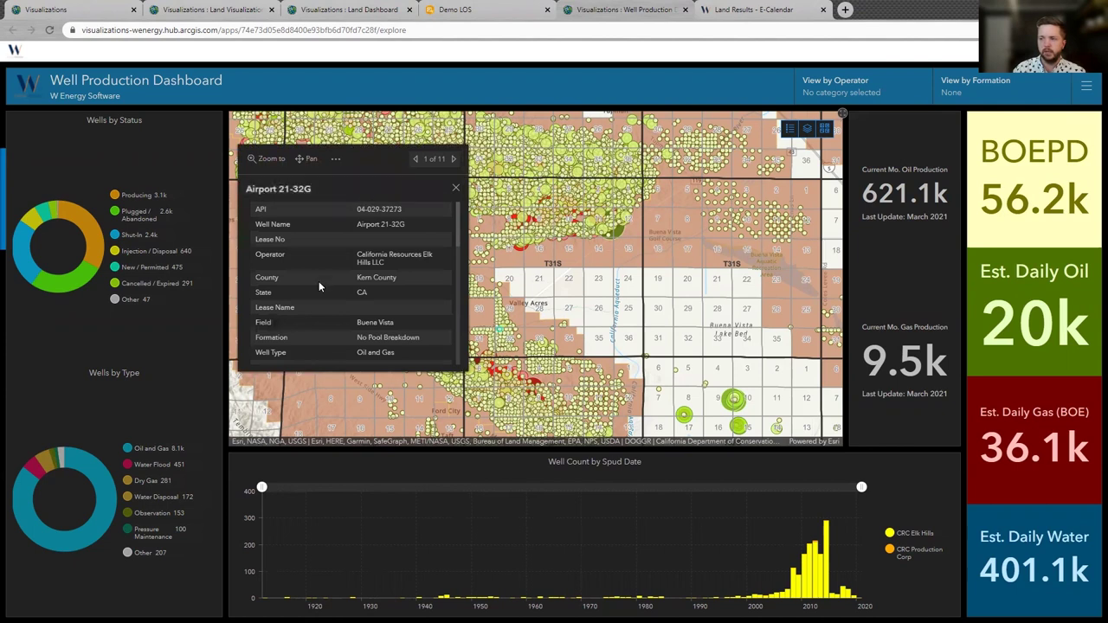
left_click(454, 188)
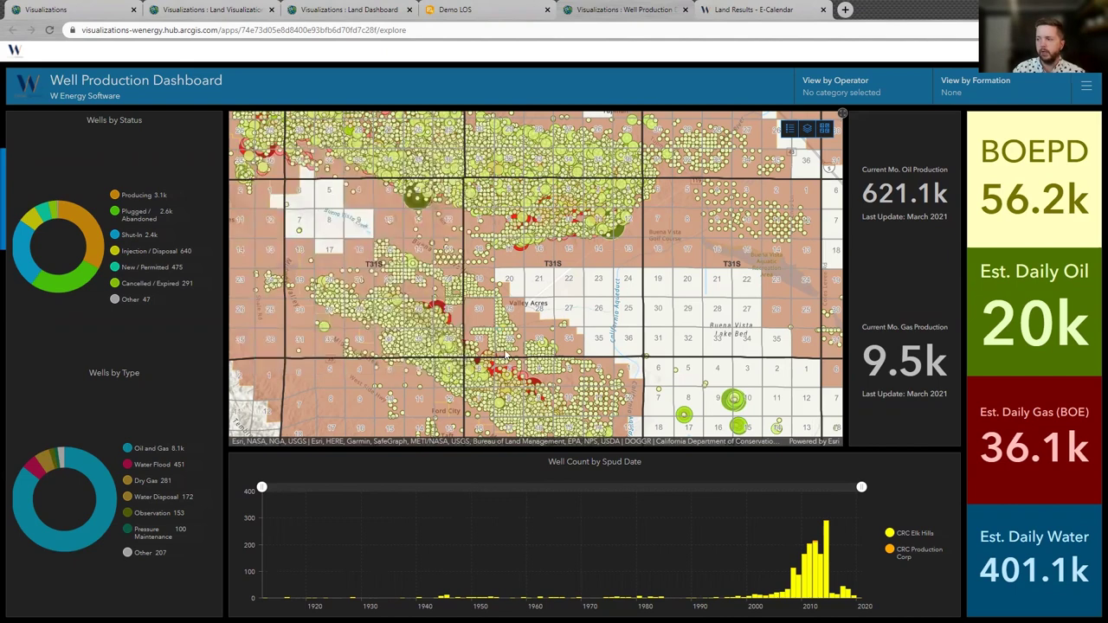
left_click_drag(511, 368, 475, 507)
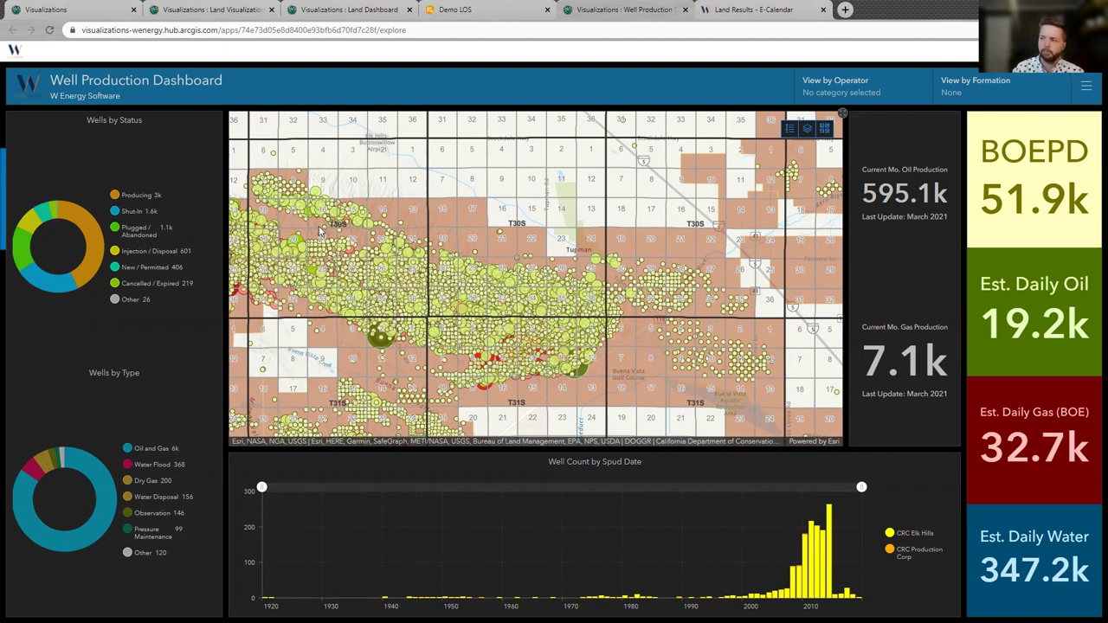
Switch to the Land E-Calendar and scroll through January 2021's 47 payments due.
left_click(749, 13)
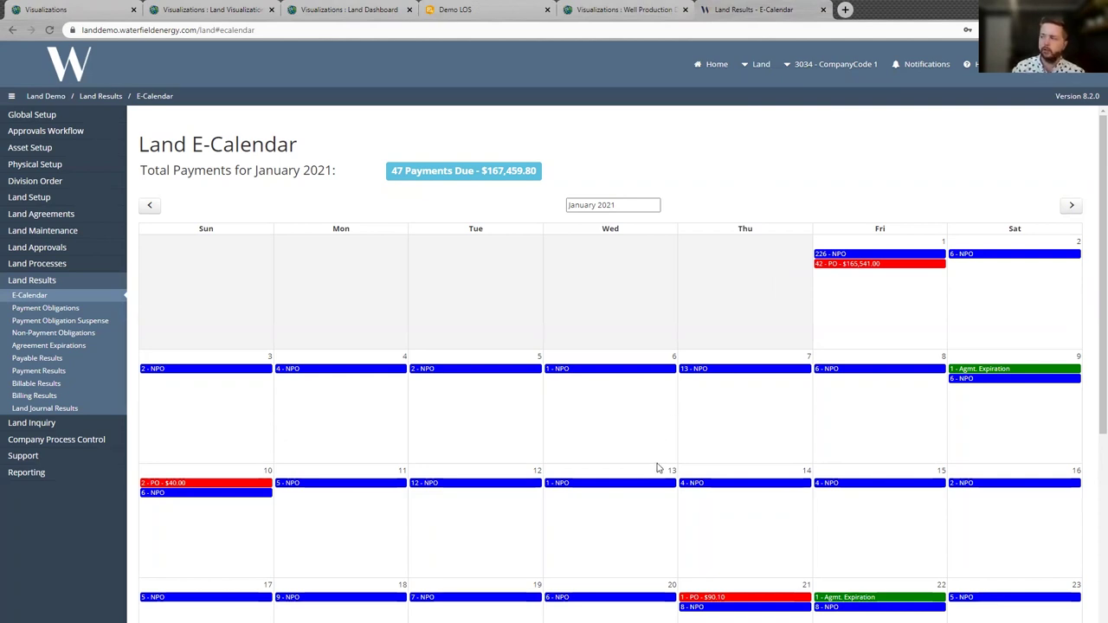
scroll(657, 468, "down", 1)
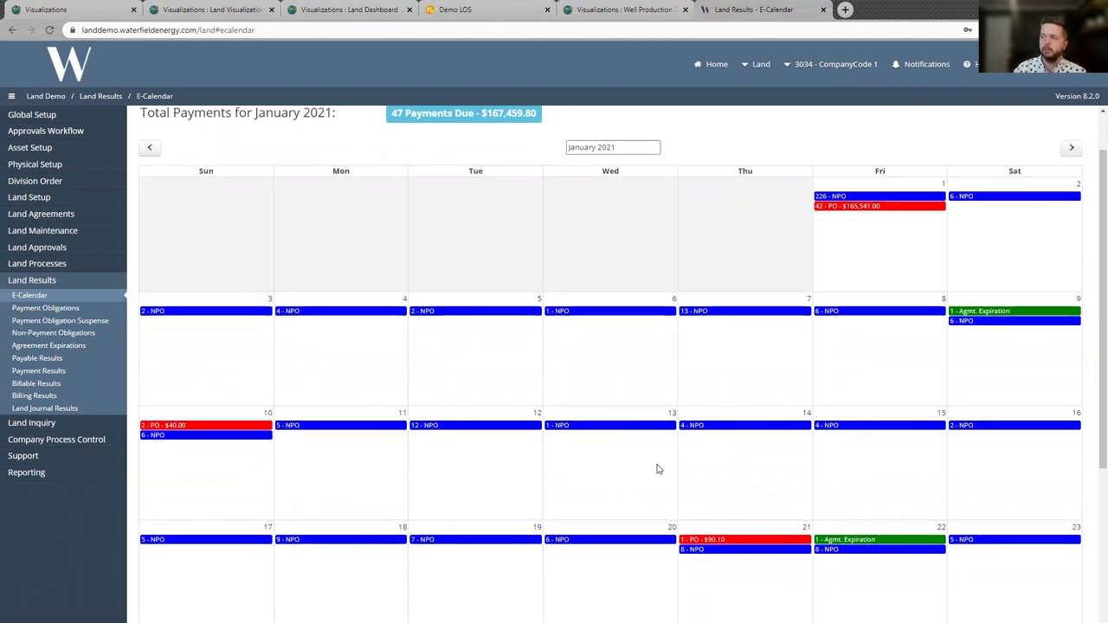